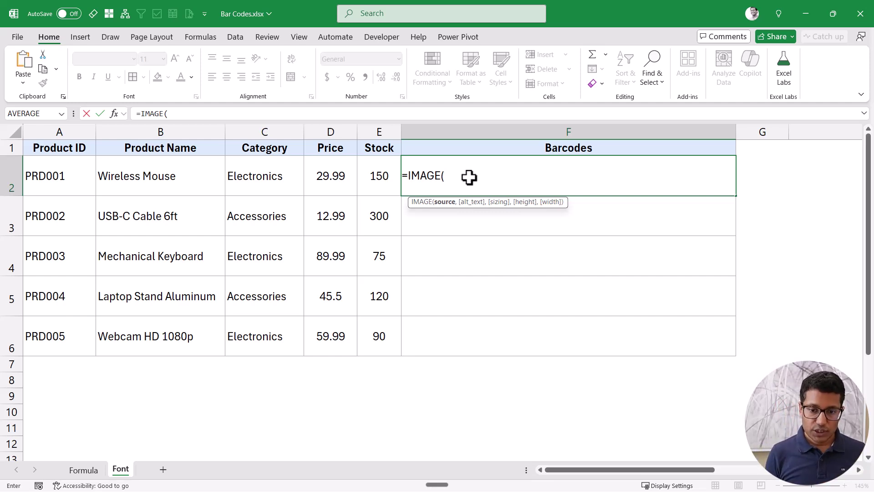
text("")
click(448, 176)
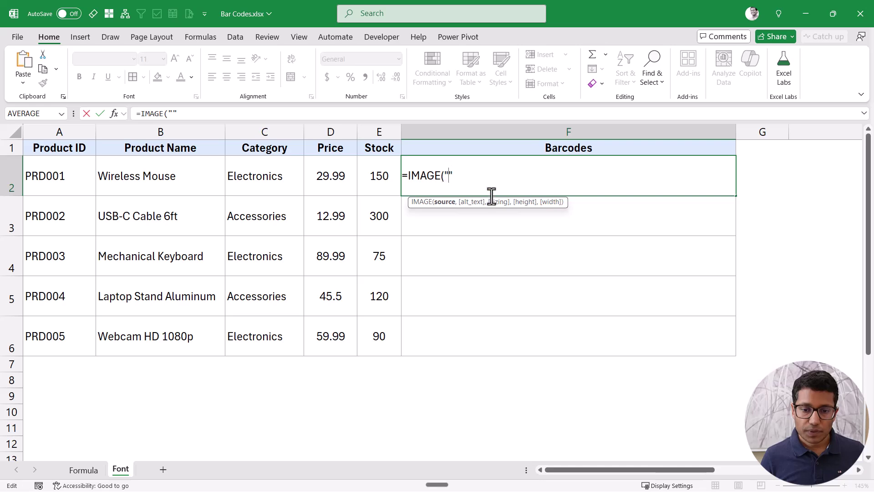
text(https://barcodeapi.org/api/code128/)
drag(483, 176, 538, 174)
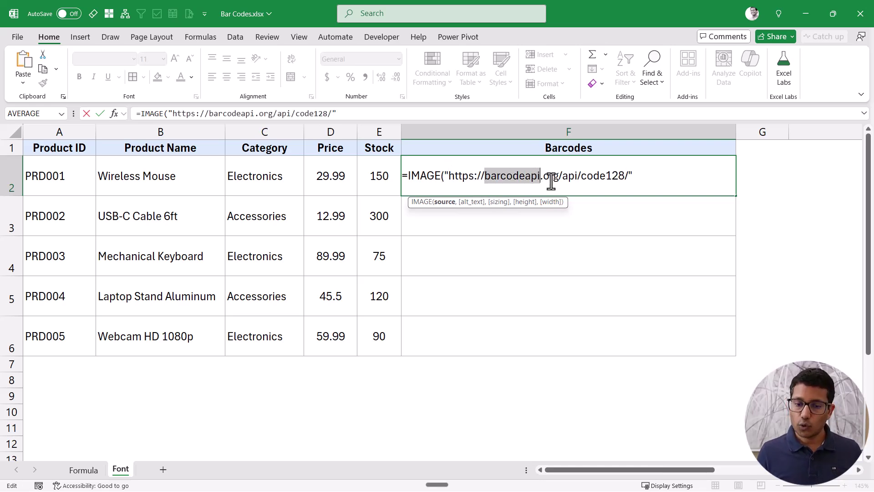
key(alt+Tab)
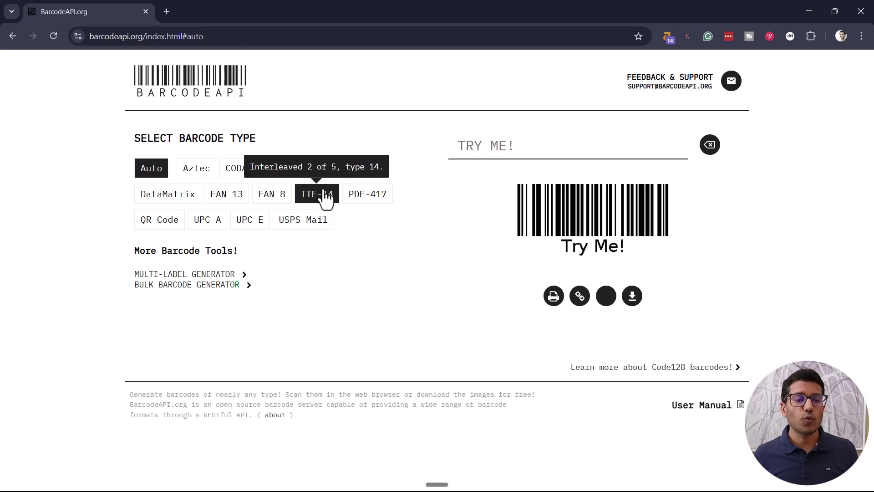
key(alt+Tab)
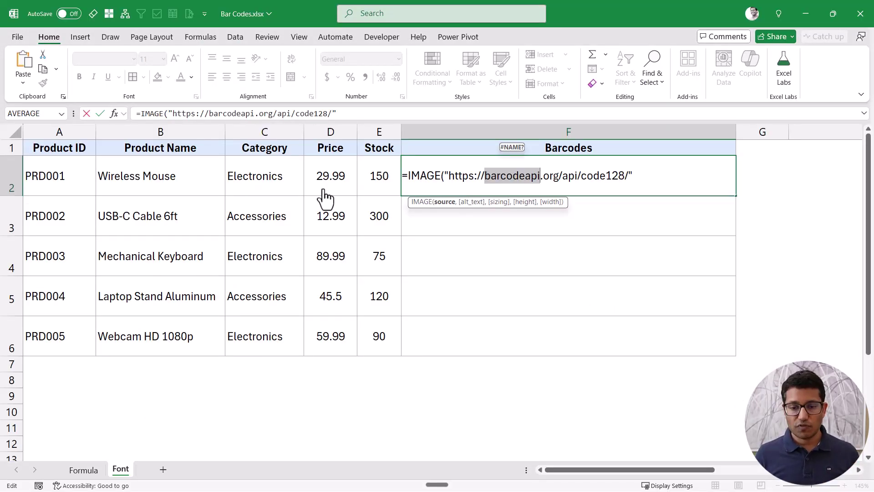
click(562, 176)
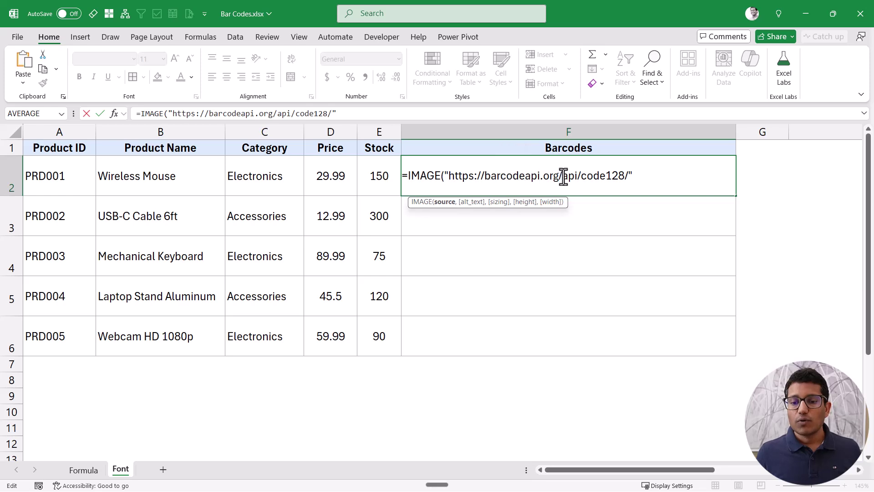
drag(561, 177, 579, 176)
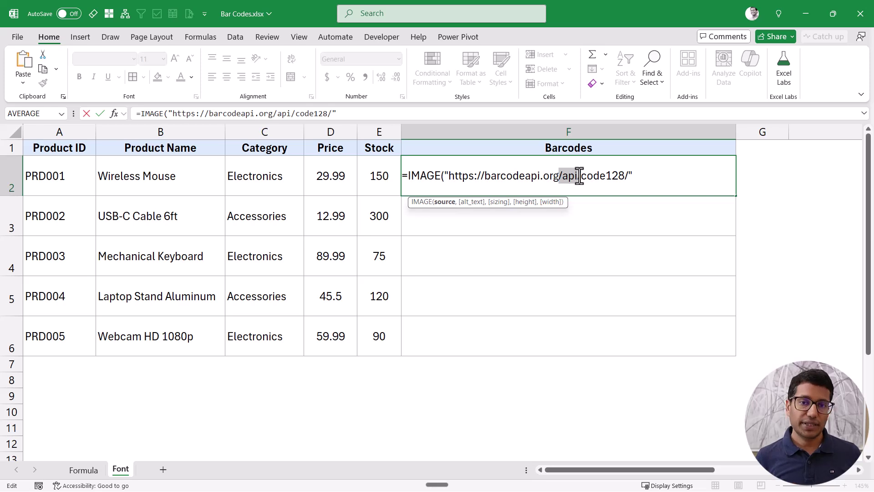
drag(580, 175, 623, 175)
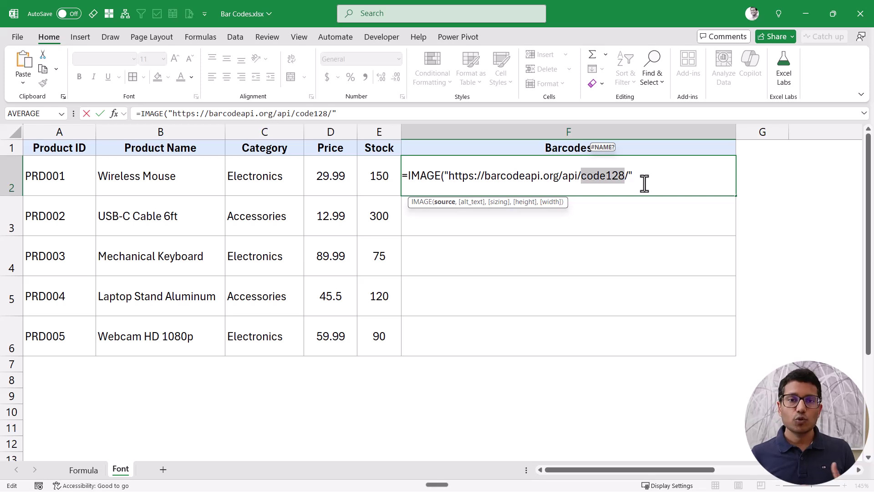
click(606, 178)
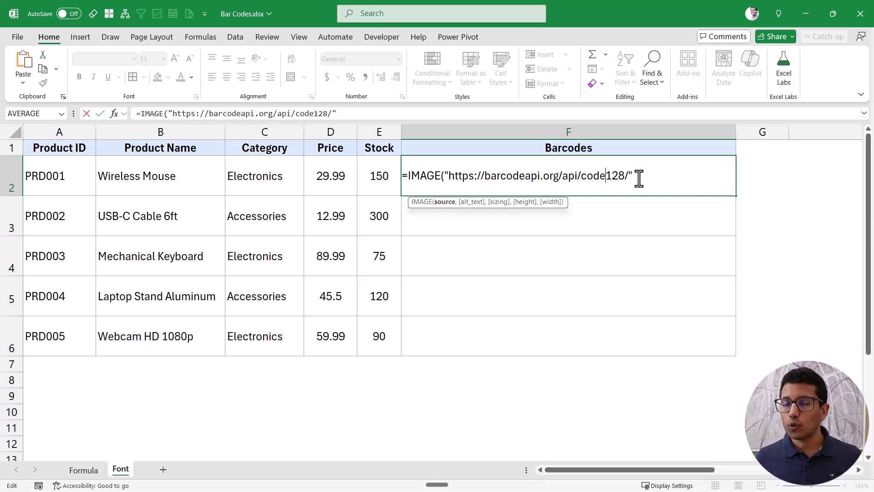
click(639, 178)
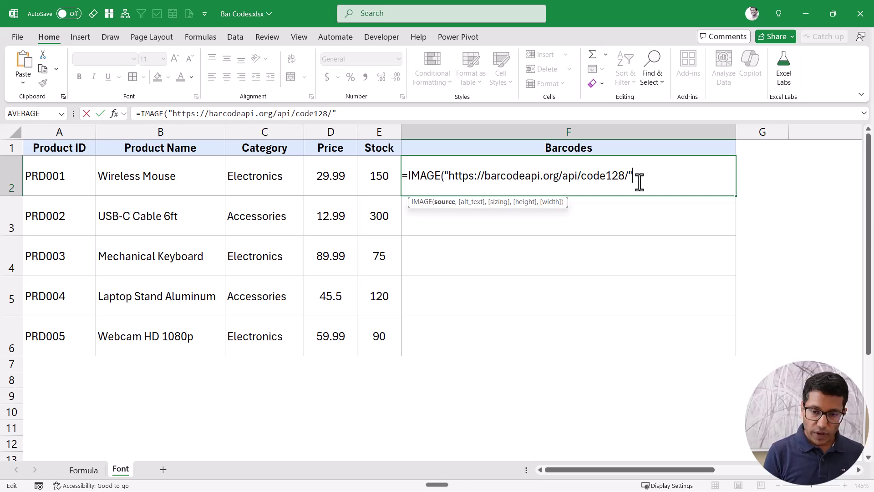
- Complete F2's formula with &A2 and a closing parenthesis, then fill it down to F6
text(&)
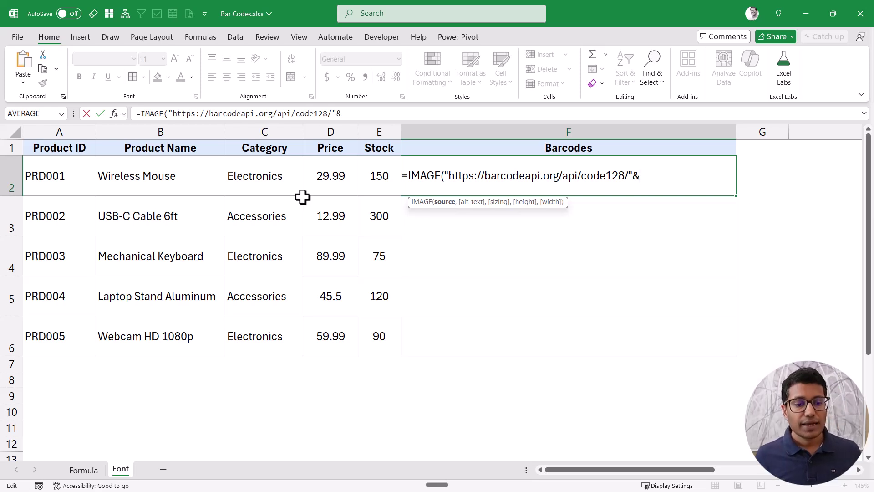
click(69, 184)
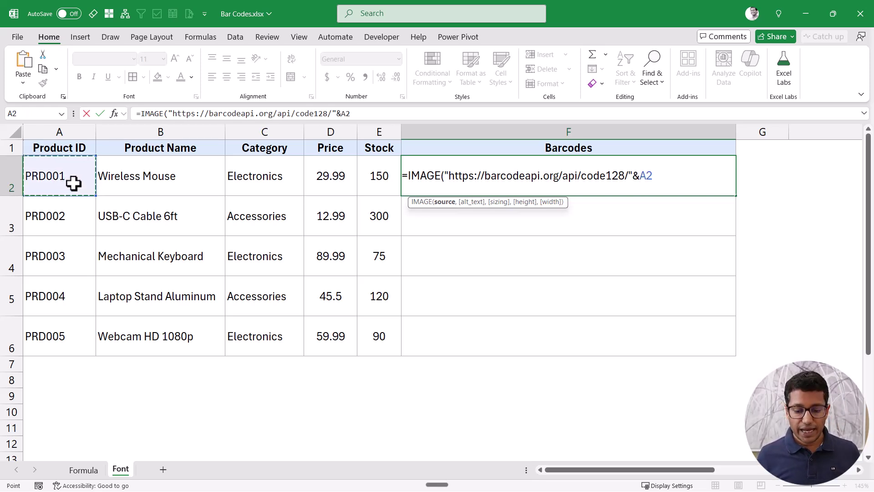
text())
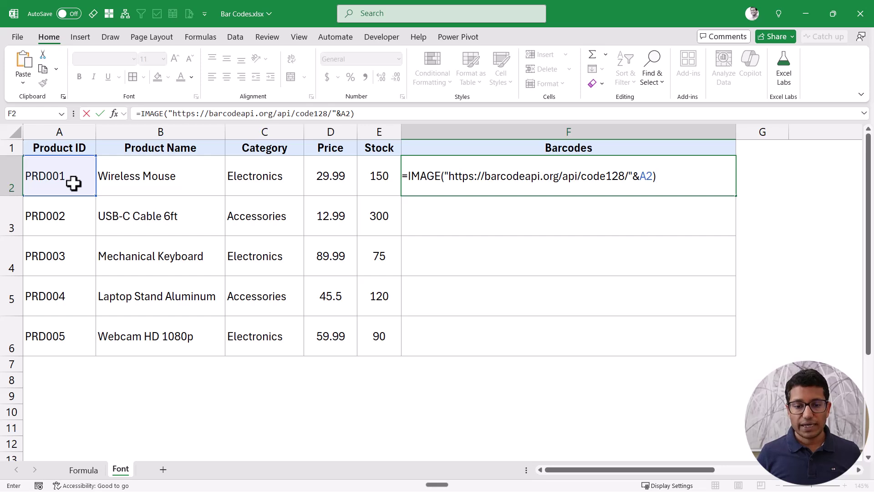
key(ctrl+Return)
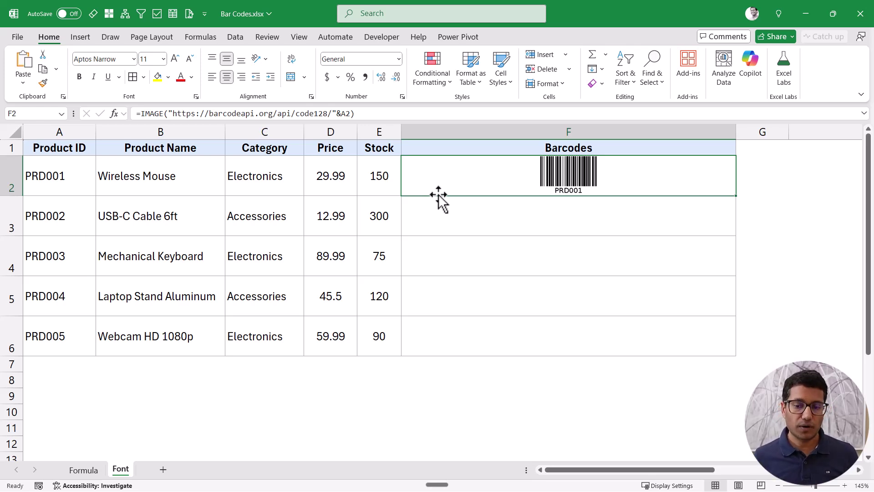
drag(735, 196, 730, 347)
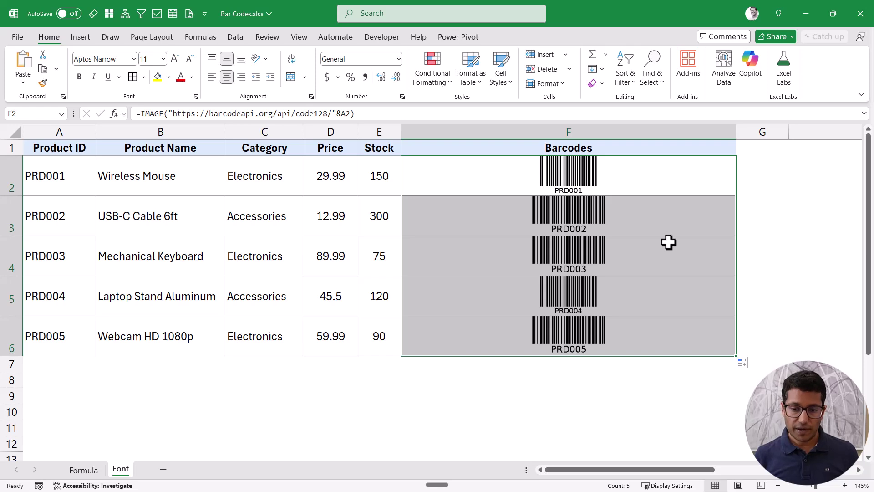
- Reopen F2's formula for editing with the cursor right after code128
click(620, 180)
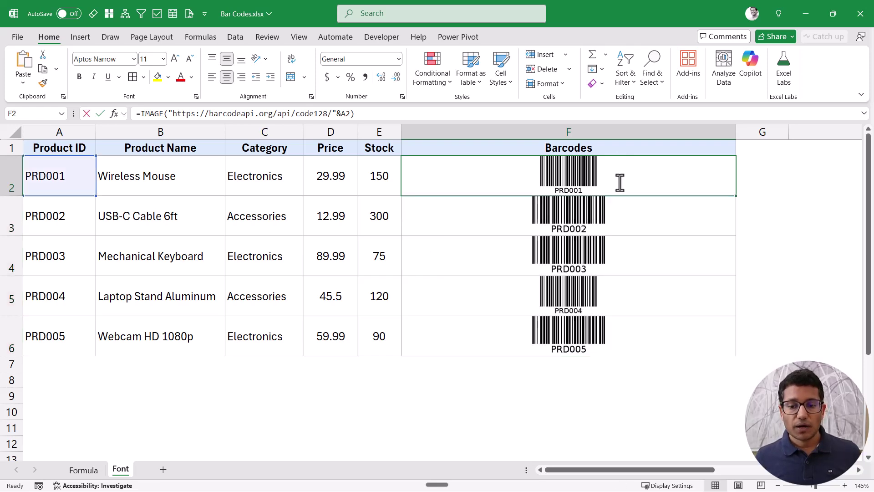
key(F2)
click(626, 176)
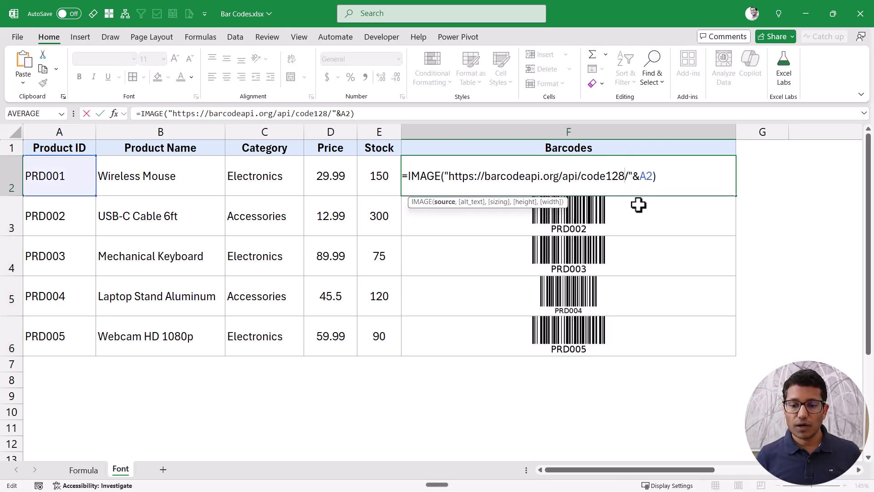
- Change code128 to code39 in F2's formula and fill it down through F6
key(BackSpace)
key(BackSpace)
key(BackSpace)
text(39)
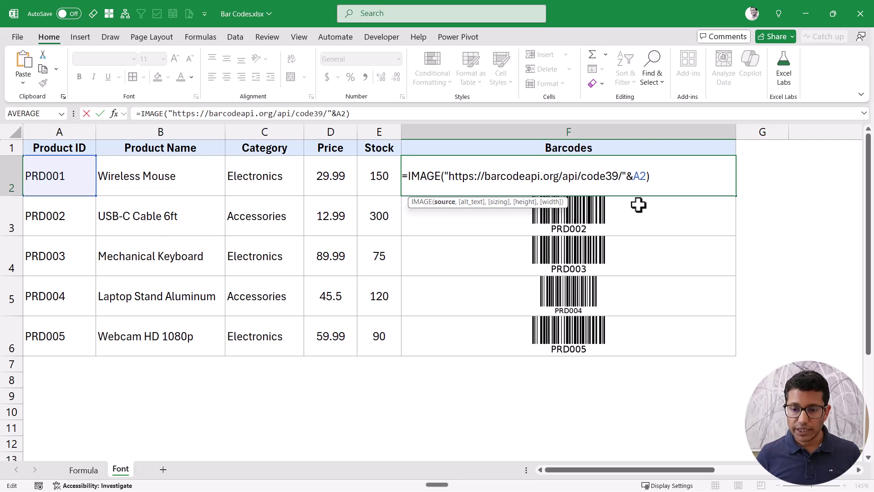
key(Return)
key(Up)
drag(735, 196, 730, 337)
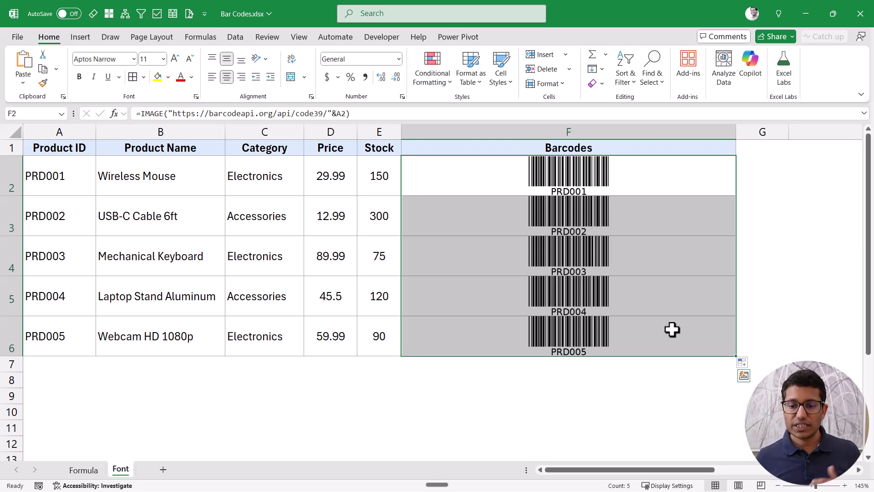
click(654, 176)
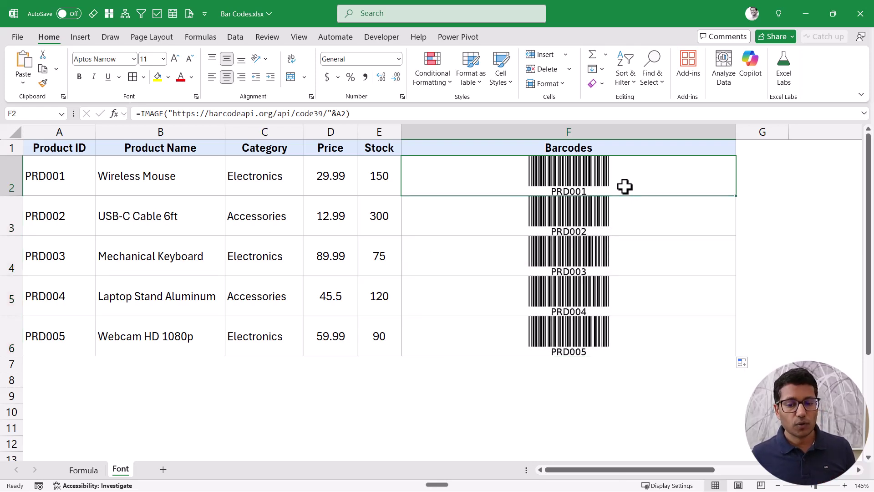
- Delete the stray linked picture of F2 floating over the barcode cells
right_click(597, 174)
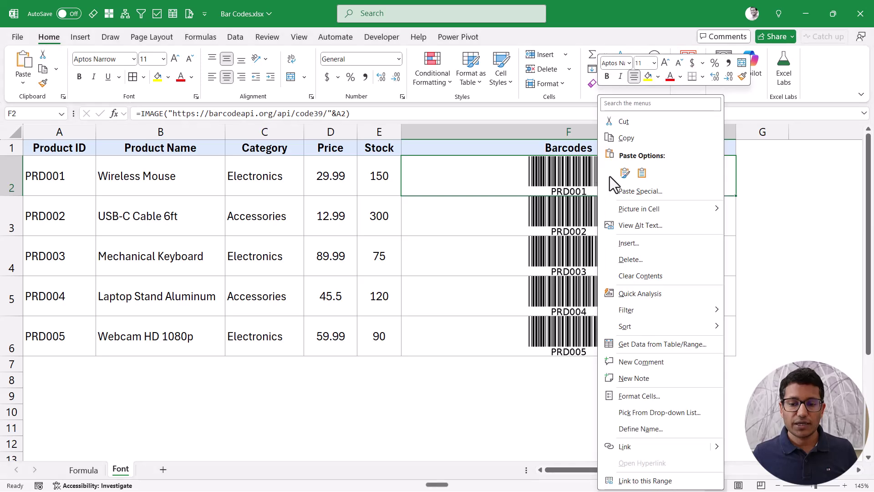
mouse_move(649, 210)
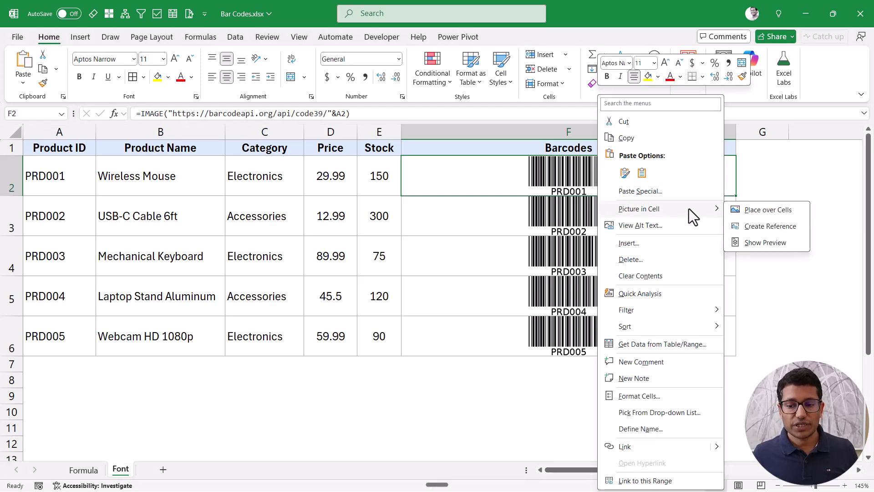
click(764, 226)
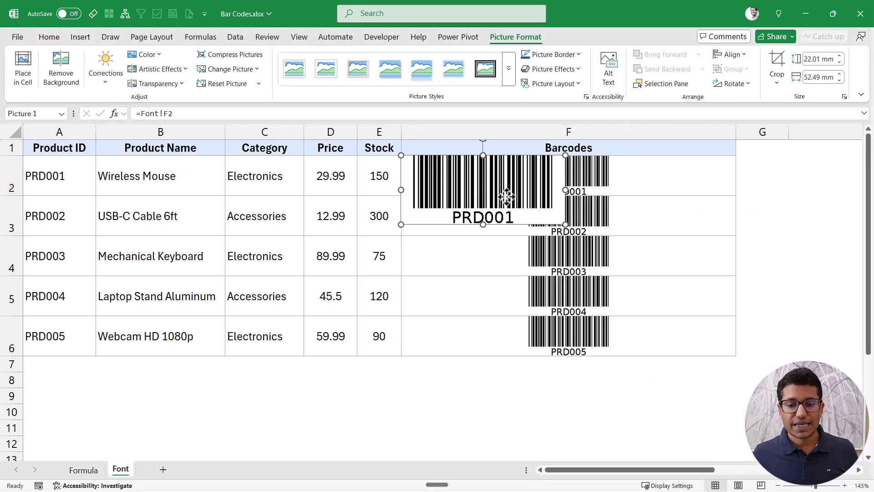
right_click(506, 197)
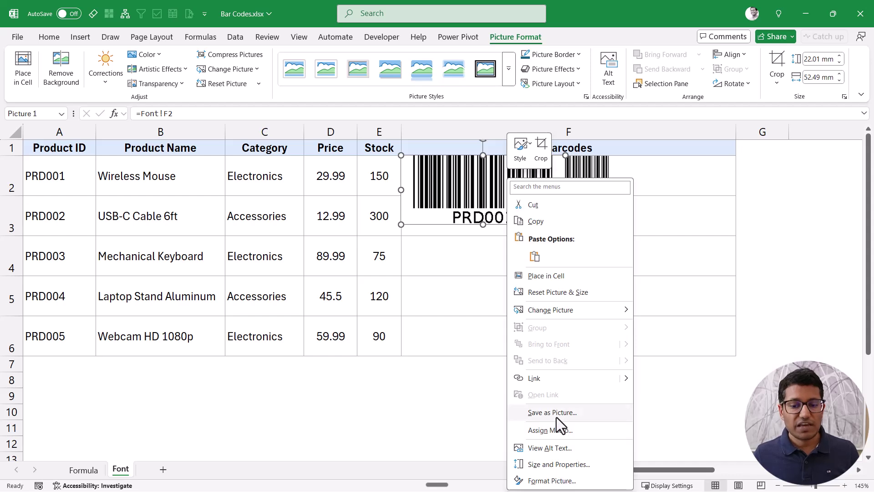
key(Escape)
key(Escape)
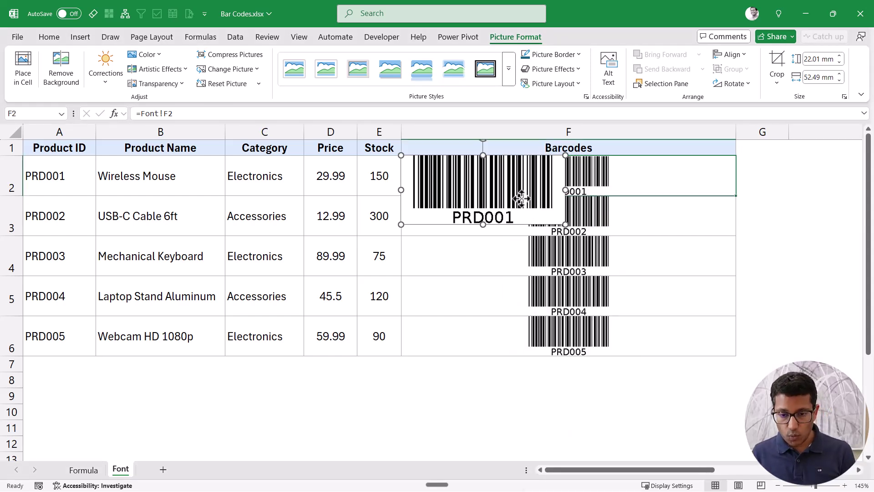
key(Delete)
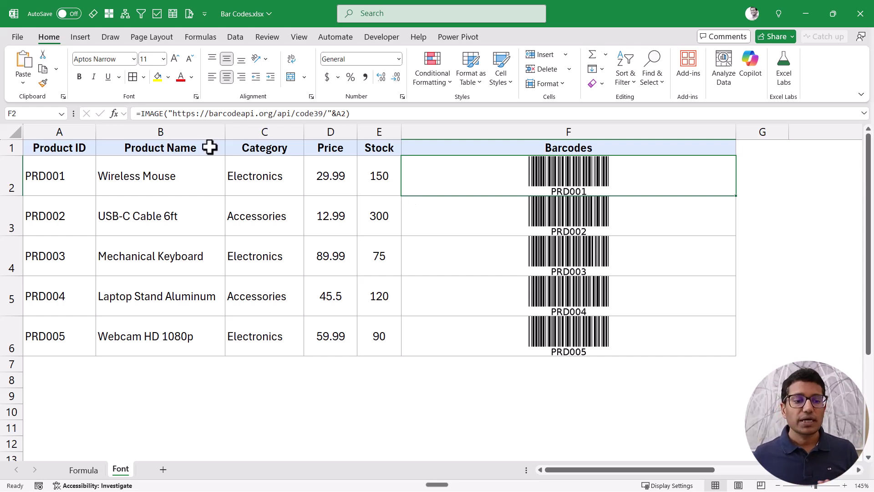
- Save the workbook as a Web Page, Bar Codes.htm, in Downloads, accepting the compatibility warning
click(24, 40)
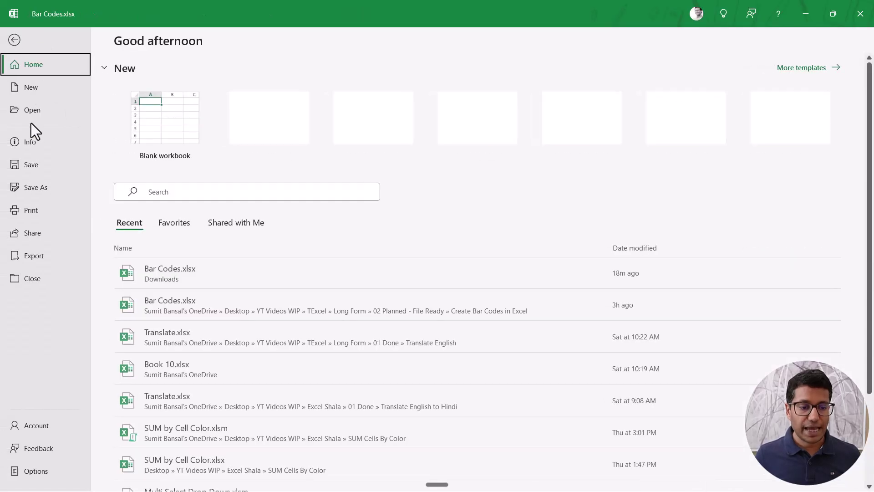
click(38, 192)
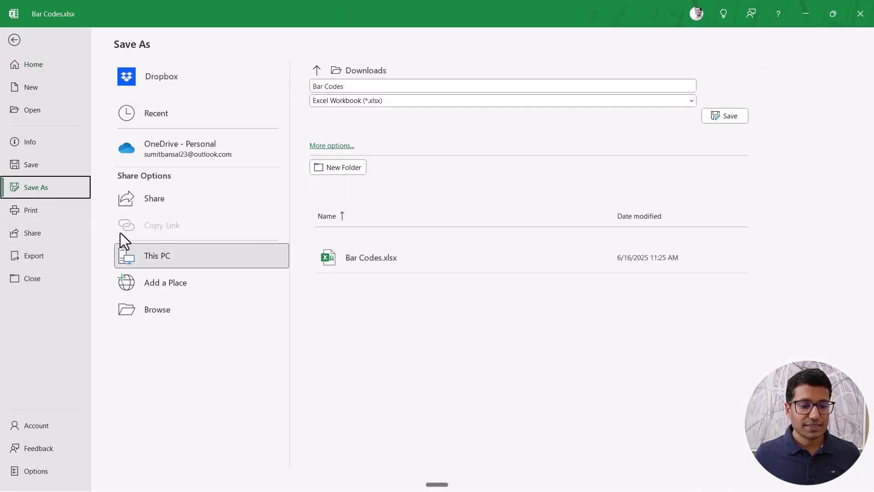
click(225, 306)
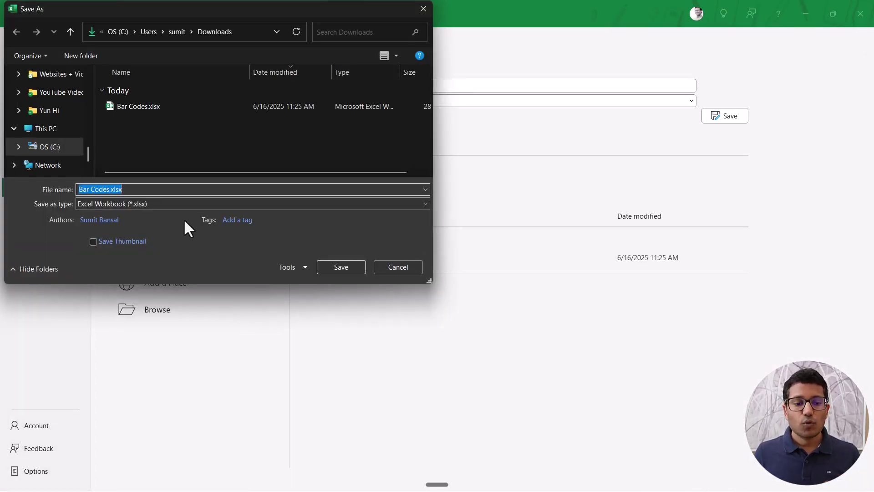
click(172, 205)
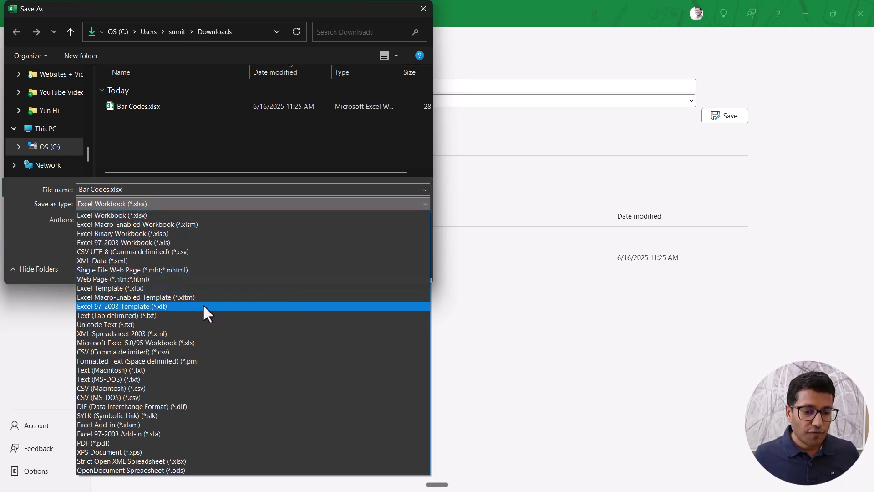
click(181, 279)
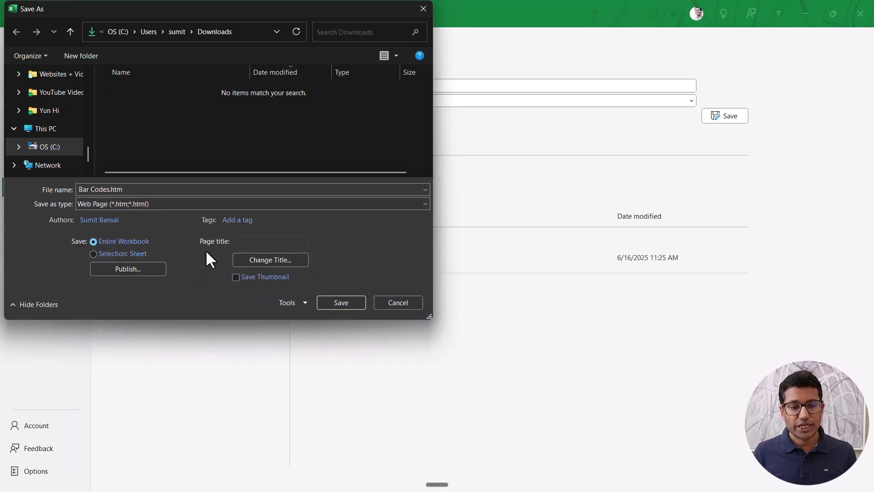
click(340, 302)
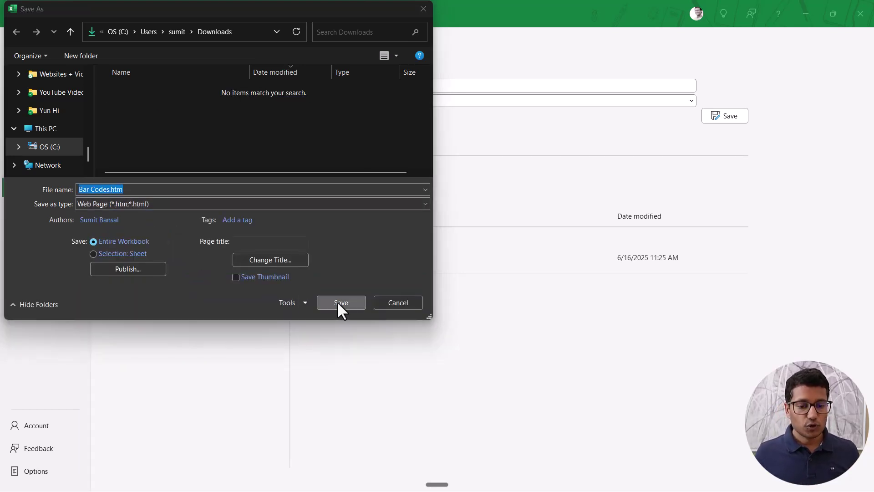
click(253, 203)
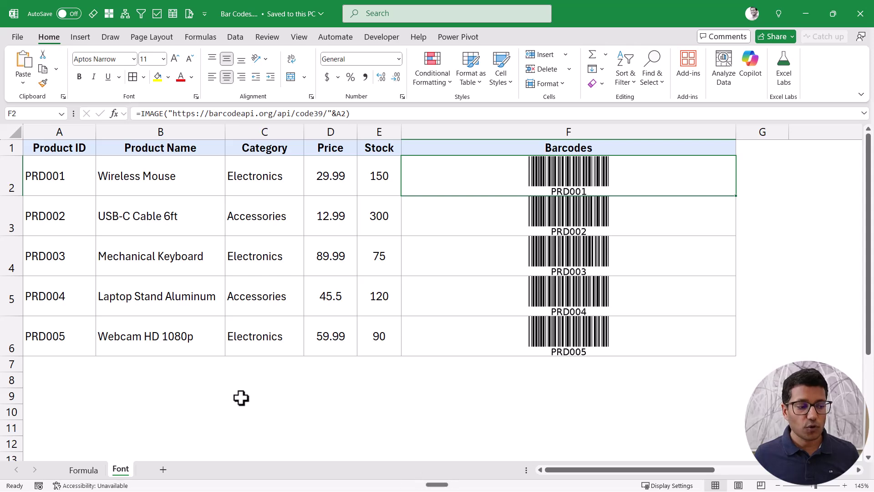
- Maximize the Downloads window and open the Bar Codes_files folder
key(alt+Tab)
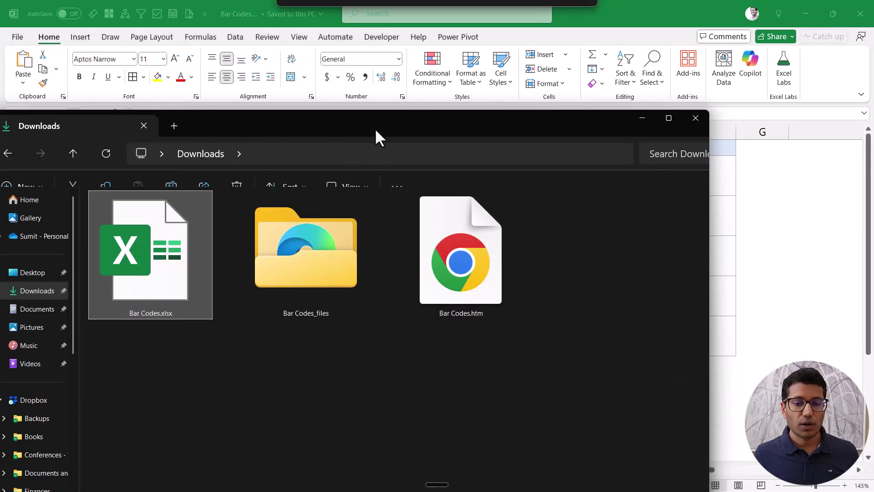
drag(375, 130, 491, 5)
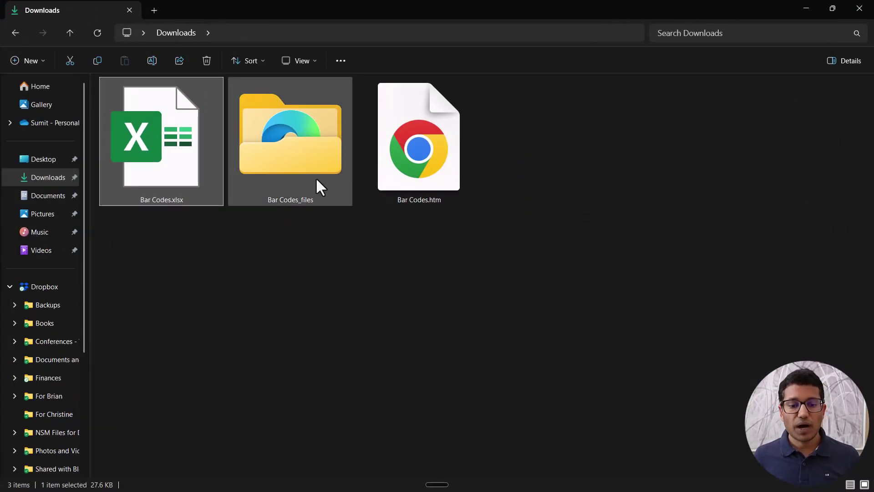
key(ctrl+shift+6)
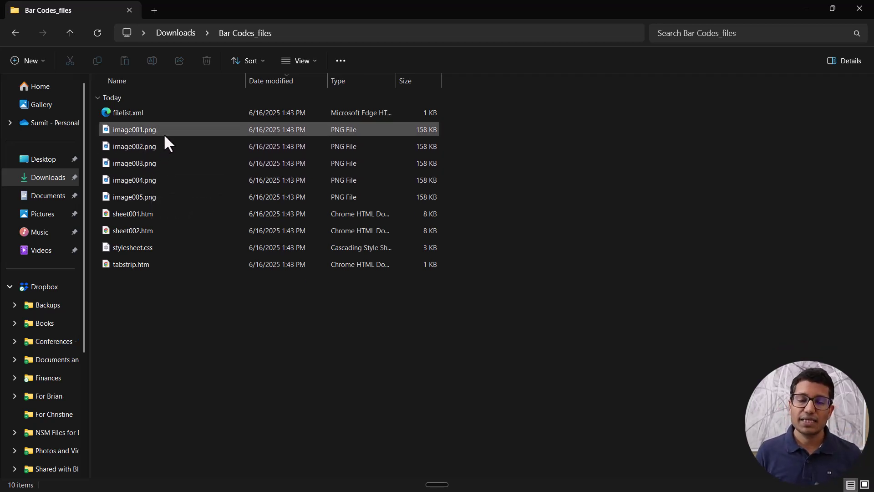
- Check the details of the exported image001.png barcode file
mouse_move(165, 136)
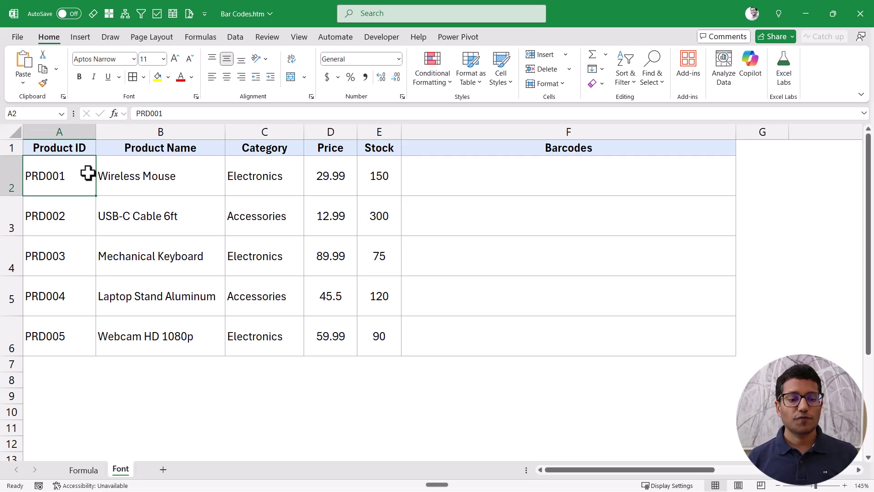
- Copy the product IDs from A2:A6 into F2:F6
drag(86, 173, 100, 320)
key(ctrl+c)
click(483, 182)
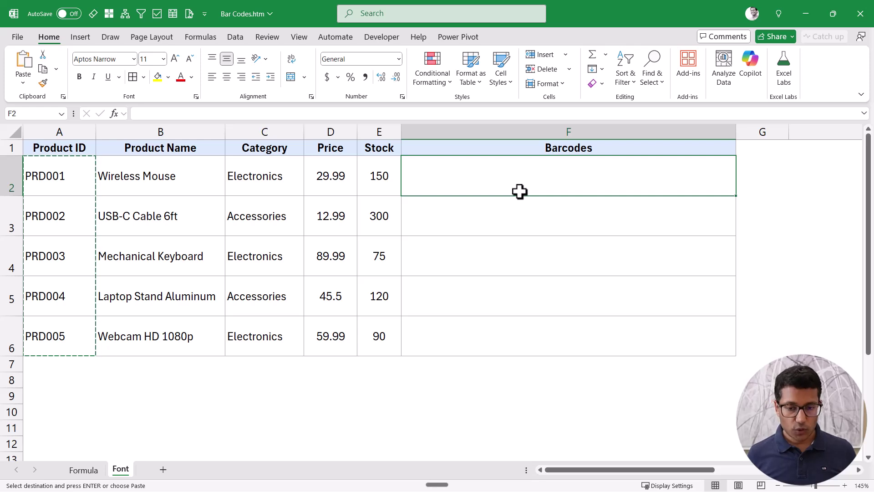
key(ctrl+v)
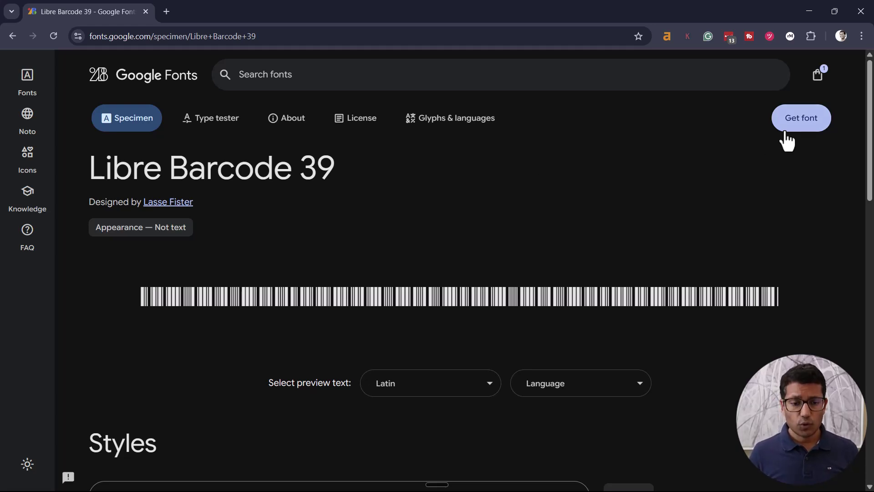
- Download the Libre Barcode 39 family from Google Fonts and open the Libre_Barcode_39 zip
click(794, 130)
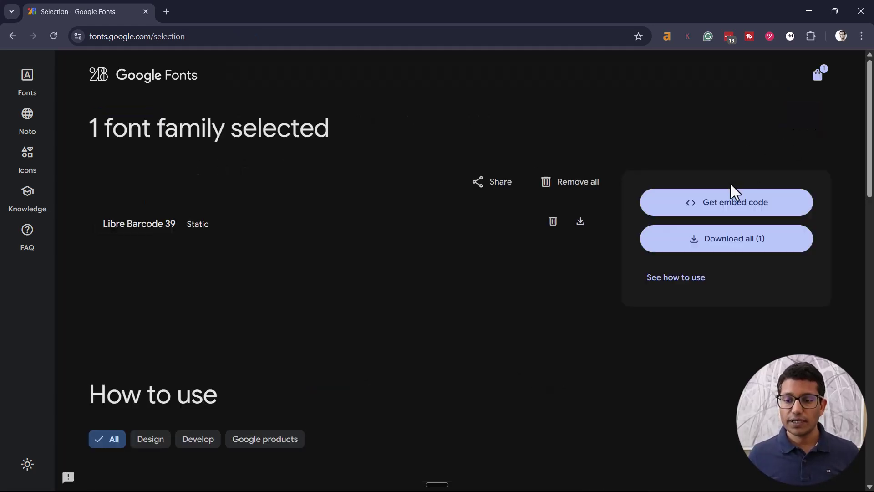
click(730, 248)
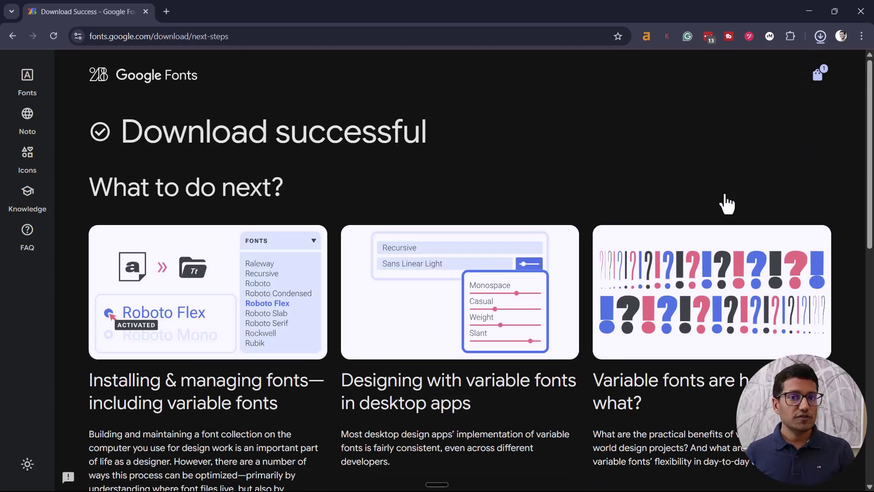
click(820, 36)
click(750, 70)
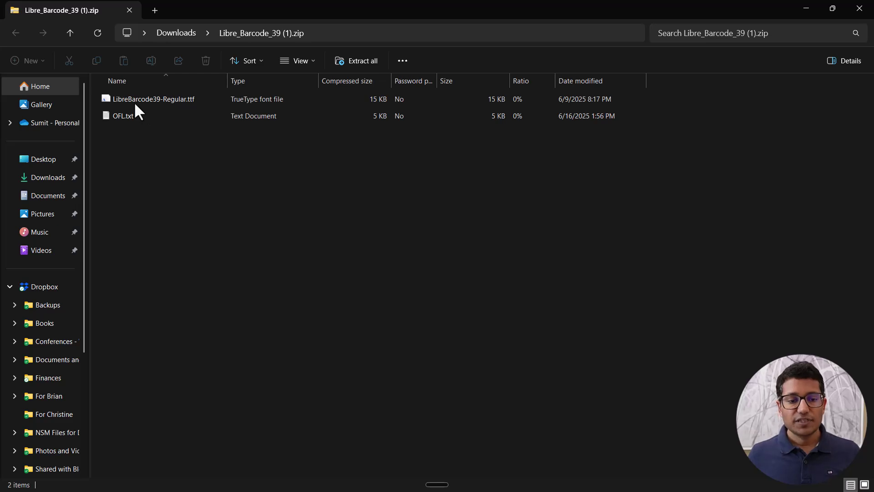
- Install LibreBarcode39-Regular.ttf from the zip, then return to the Bar Codes workbook in Excel
double_click(184, 99)
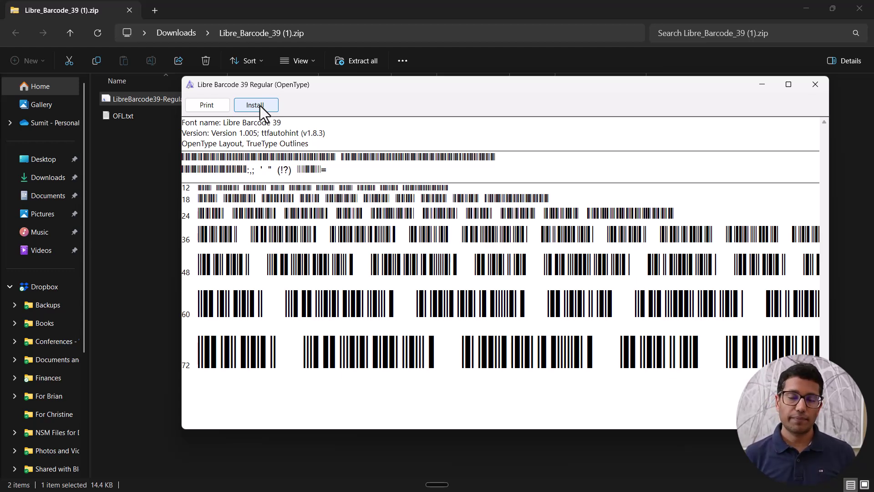
click(815, 85)
key(alt+Tab)
click(541, 220)
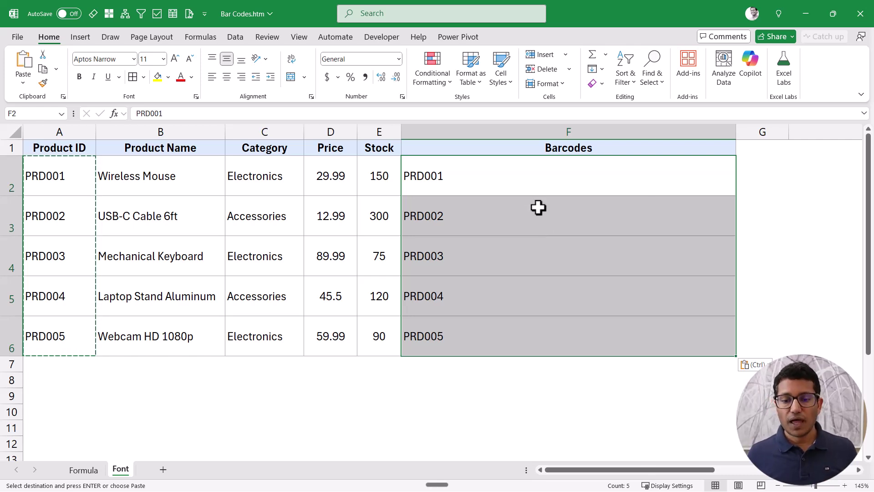
- Apply the Libre Barcode 39 font to the product IDs in F2:F6
click(519, 196)
drag(520, 196, 510, 329)
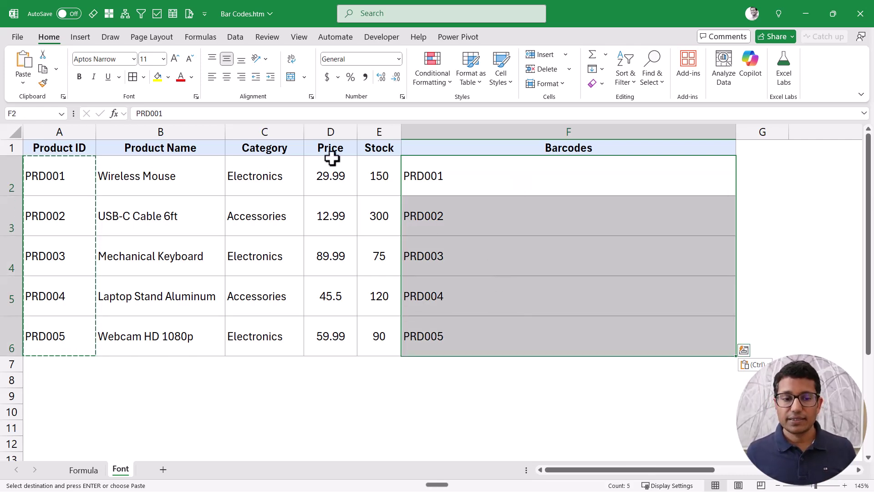
click(112, 60)
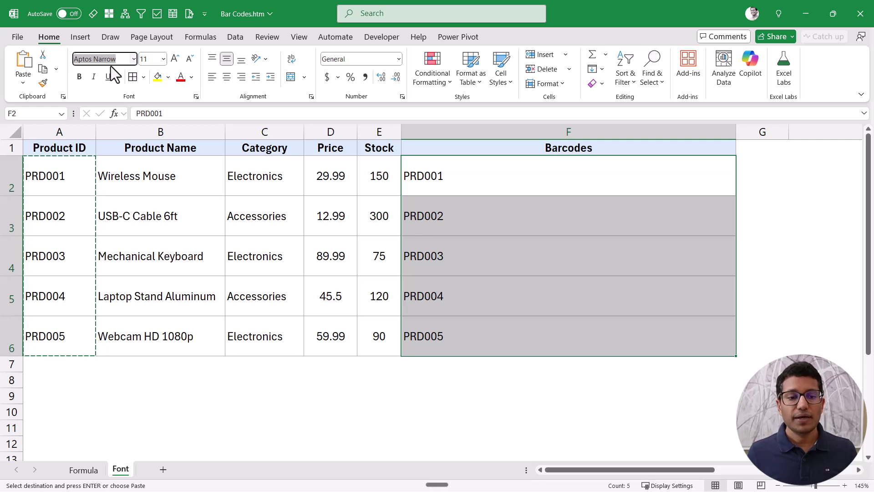
text(Libre Barcode 39)
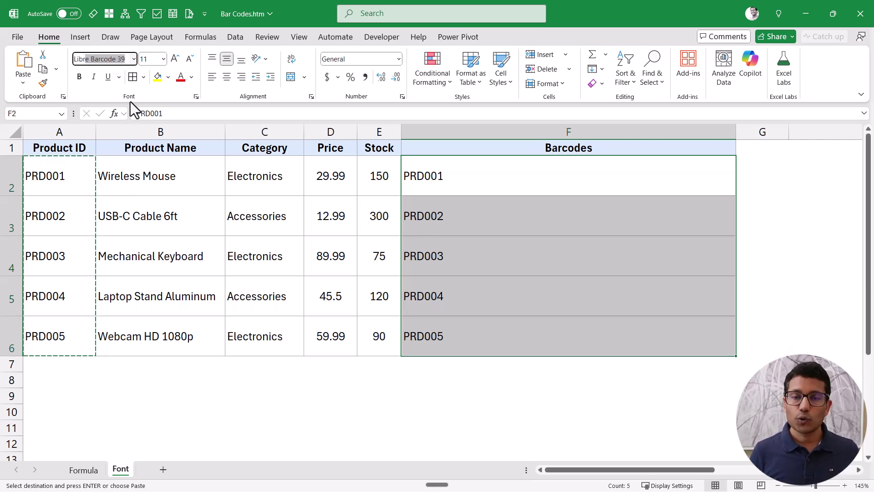
key(Return)
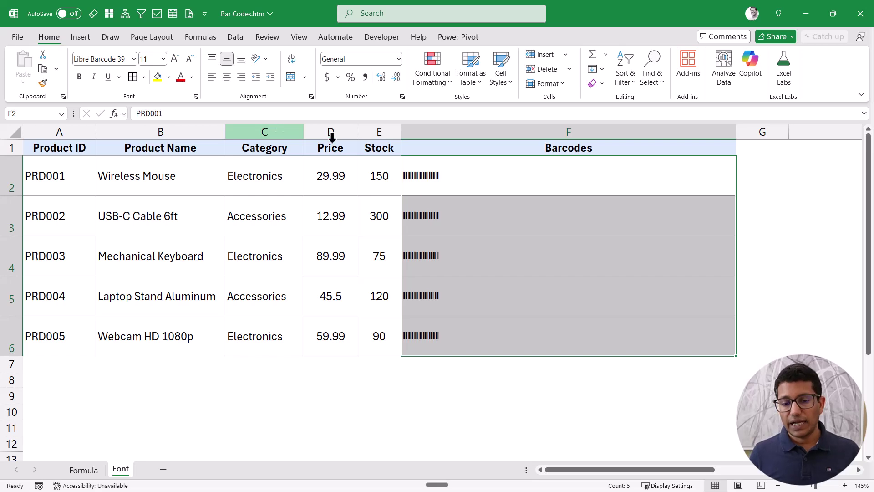
- Set the F2:F6 barcodes to font size 48 and centre them in their cells
drag(449, 174, 450, 342)
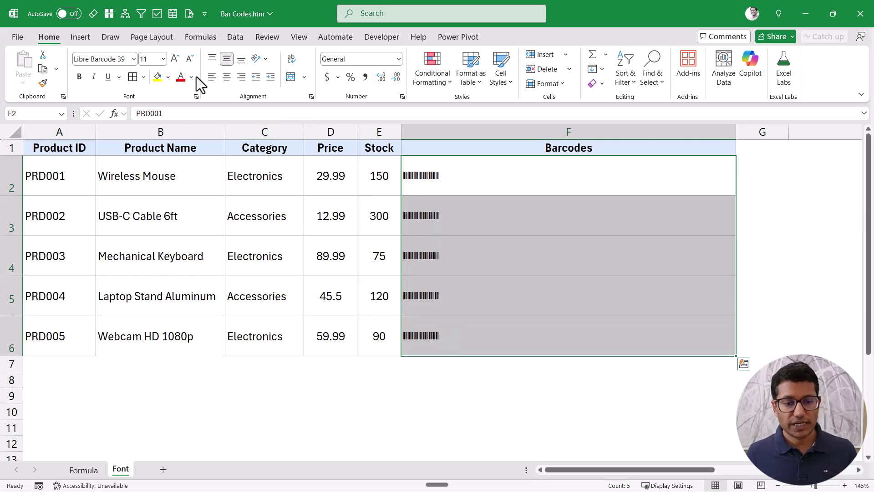
click(163, 58)
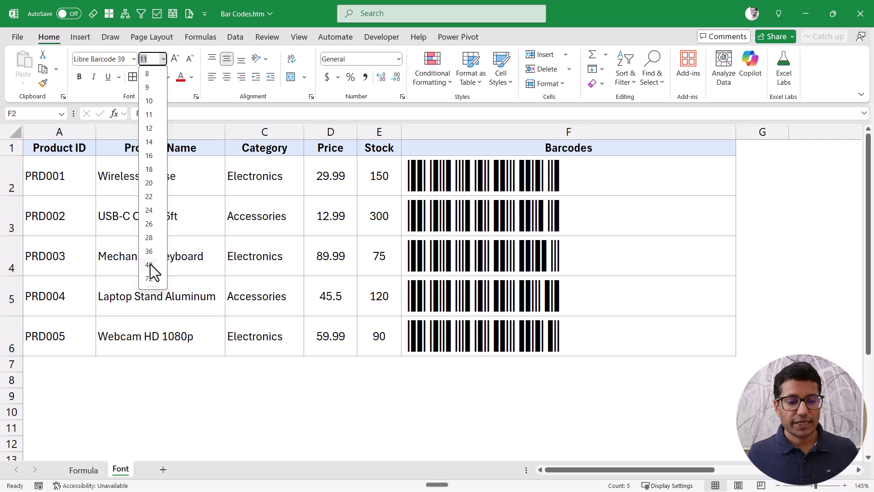
click(152, 268)
click(227, 77)
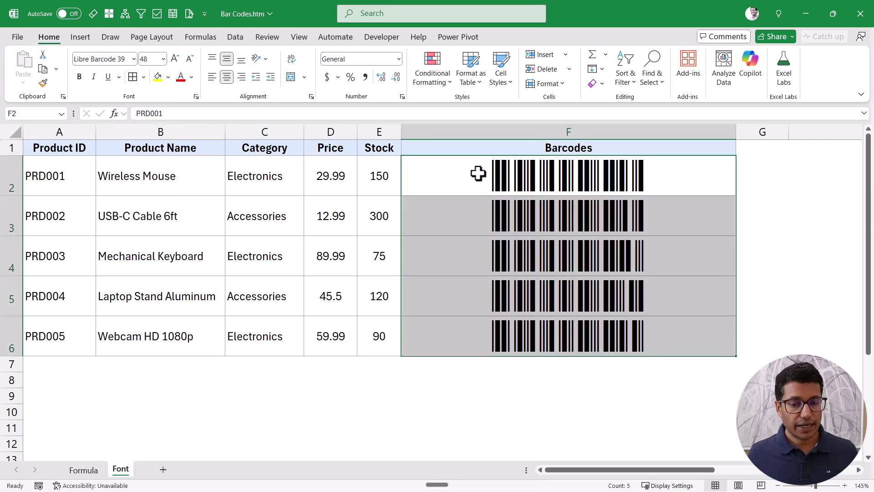
click(476, 183)
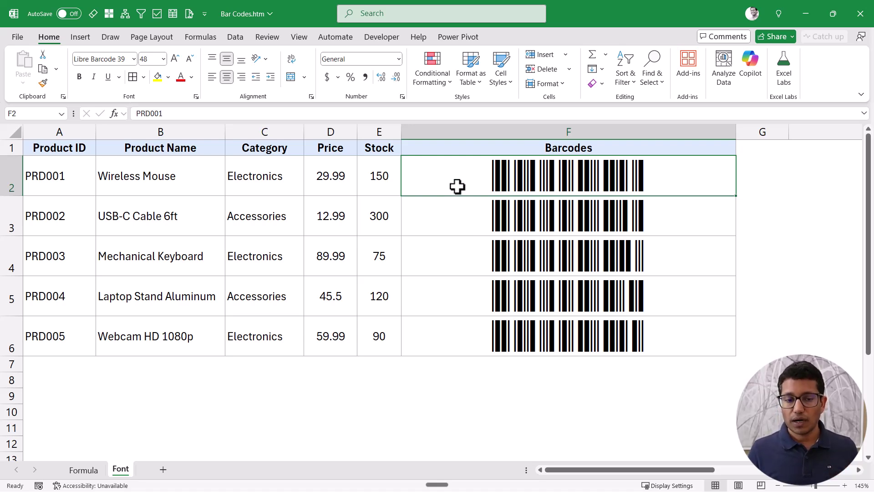
- Clear F2:F6 and enter the formula ="*"&A2&"*" in F2
drag(457, 186, 452, 329)
key(Delete)
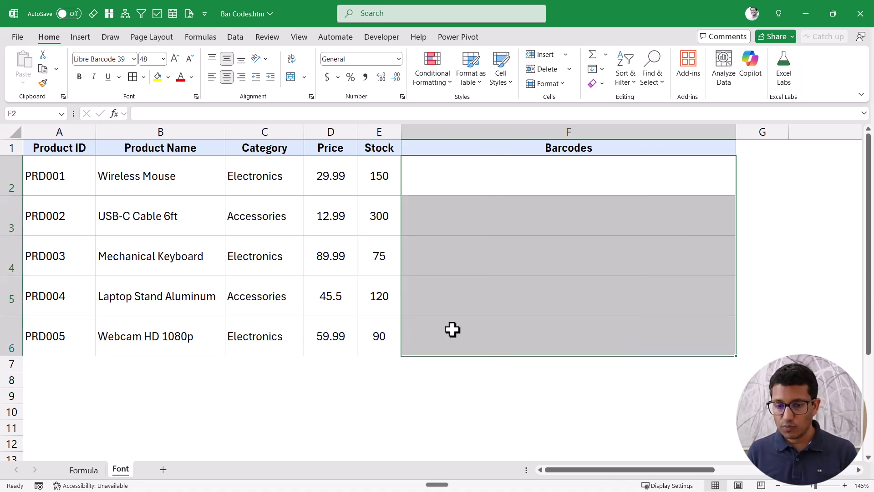
click(469, 175)
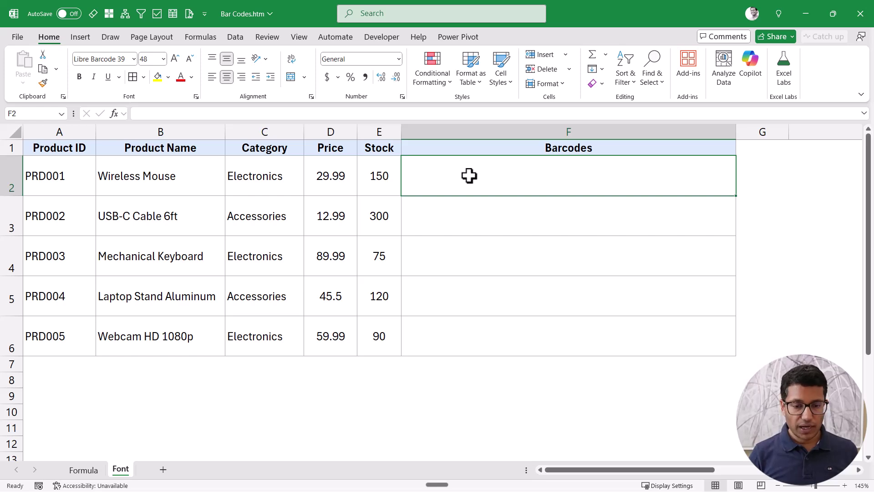
text(=)
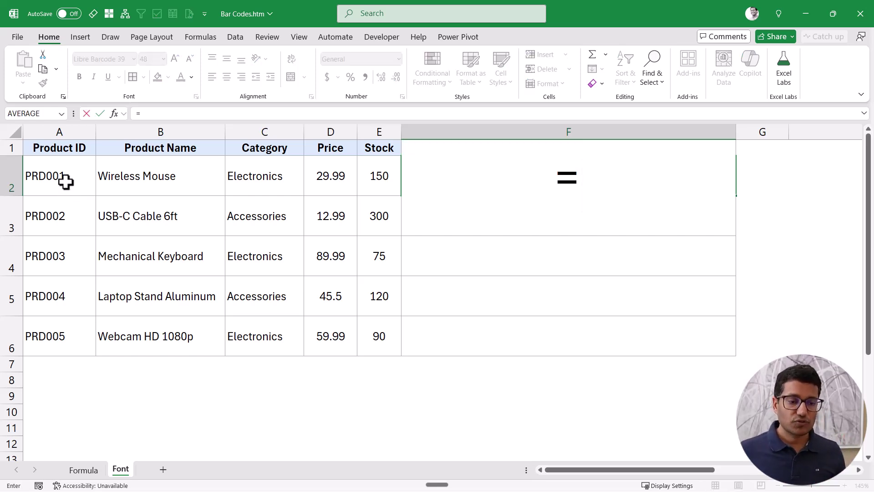
click(202, 113)
text("")
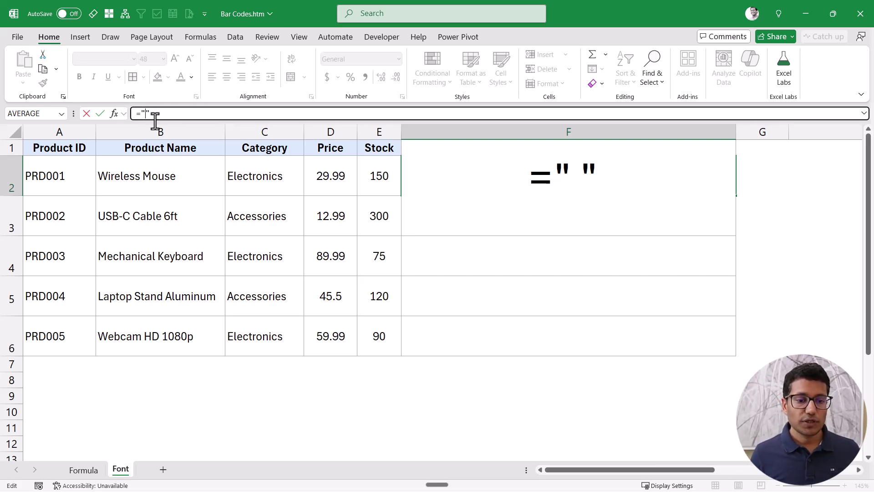
text(*)
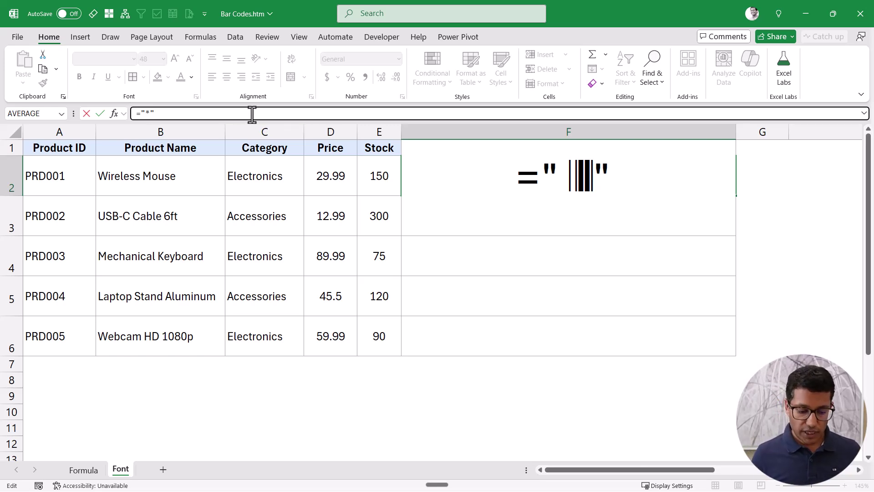
text(&)
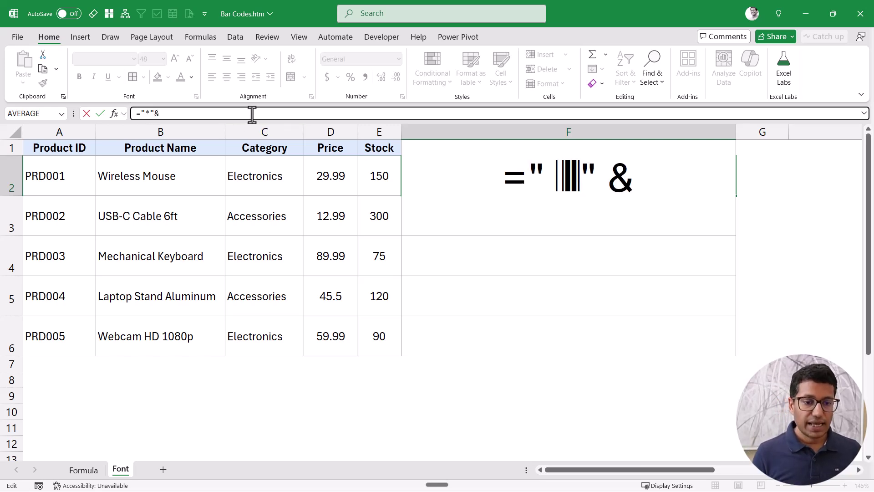
click(79, 171)
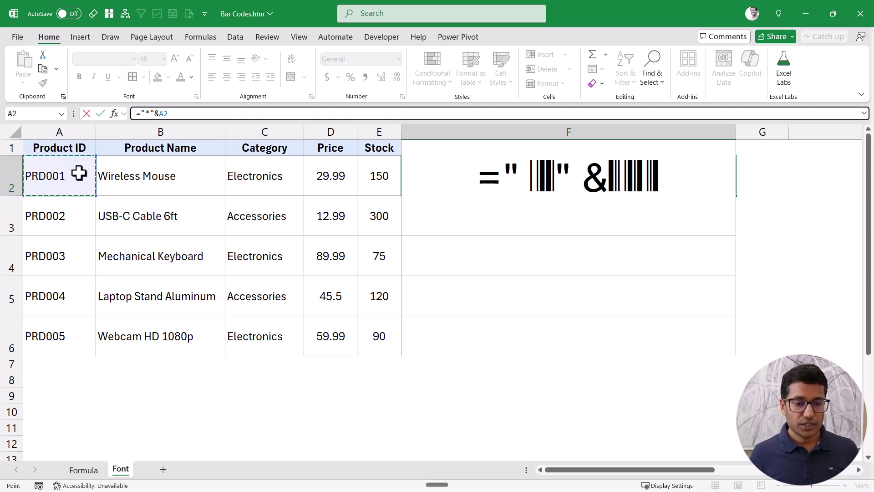
text(&"")
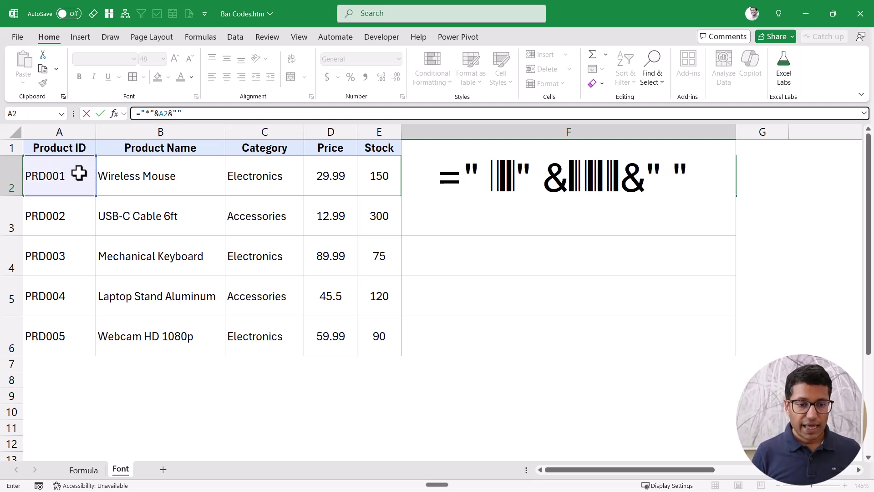
click(178, 113)
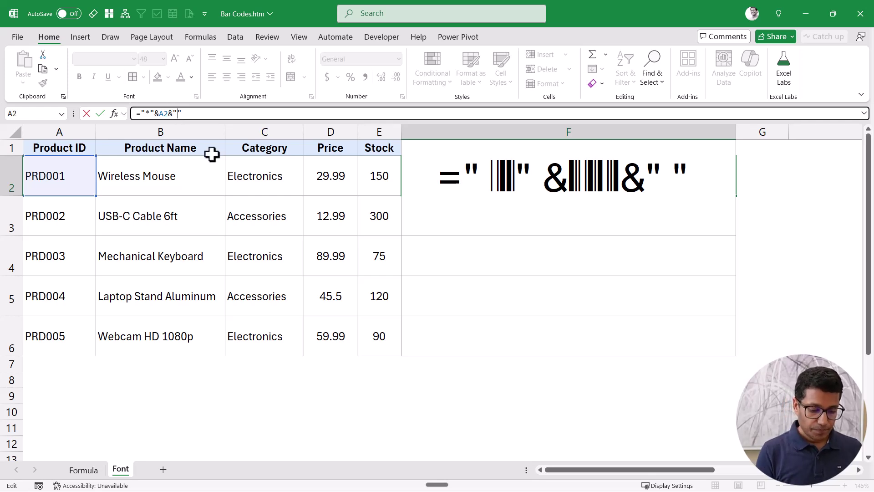
text(*)
key(ctrl+Return)
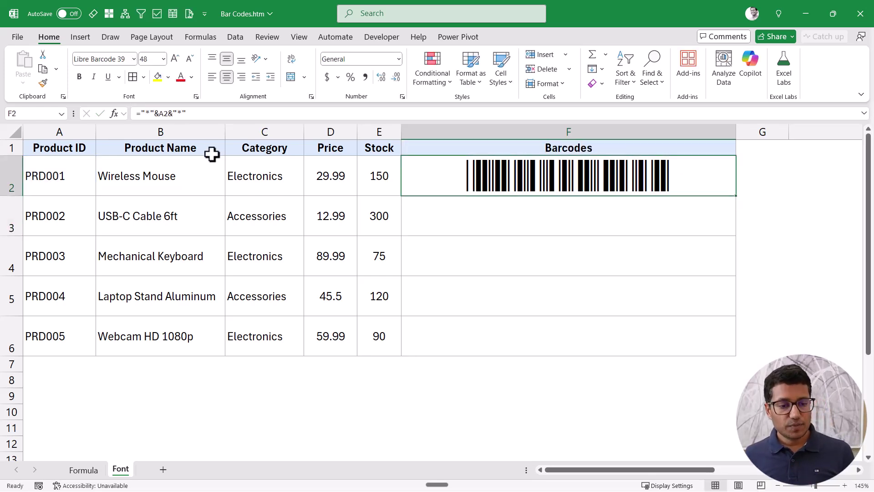
- Fill the barcode formula down from F2 to F6 and check F3
drag(735, 195, 725, 348)
click(697, 182)
click(707, 214)
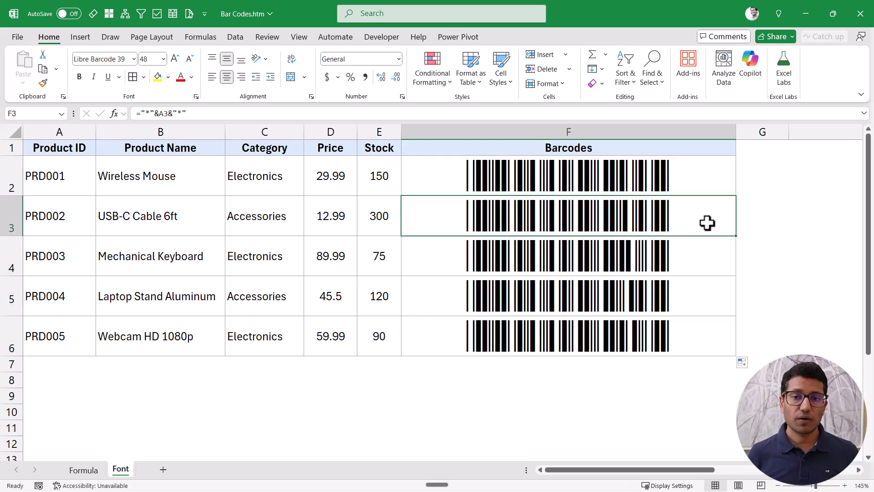
click(58, 176)
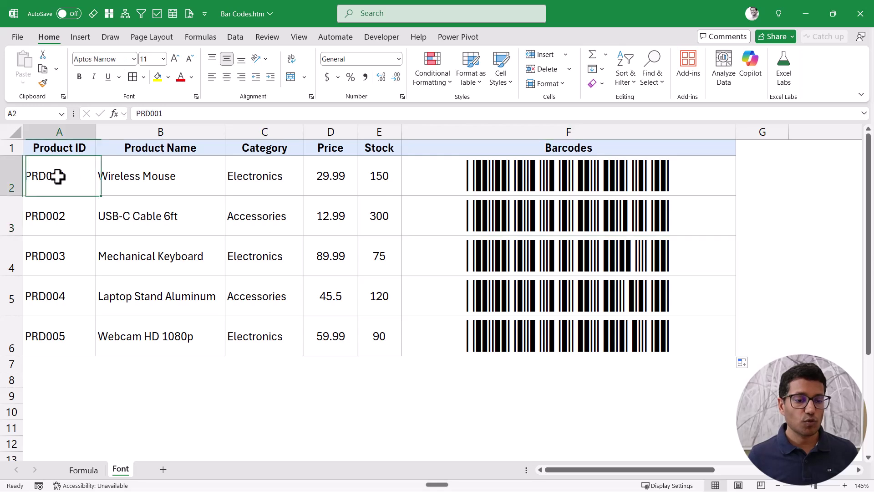
click(434, 179)
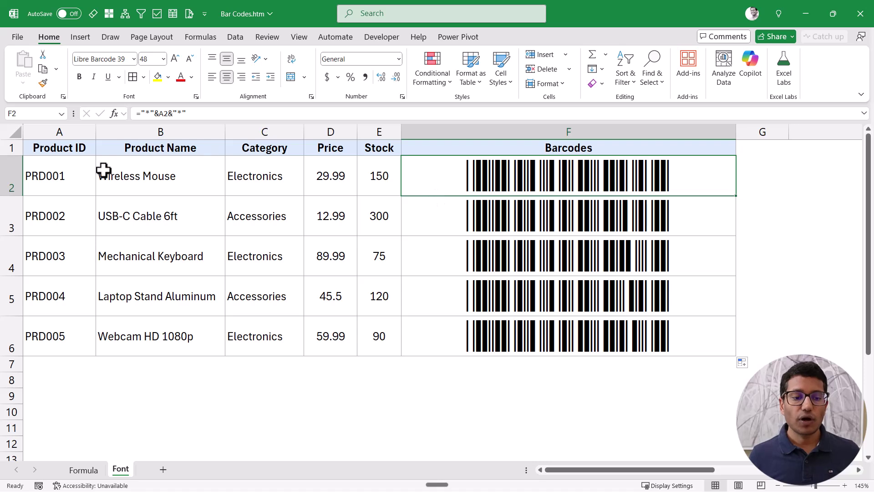
click(91, 176)
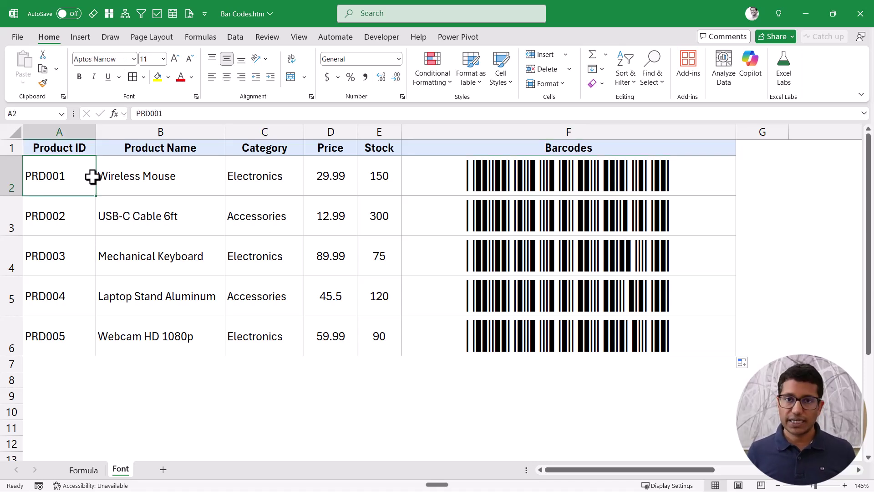
text(prd001)
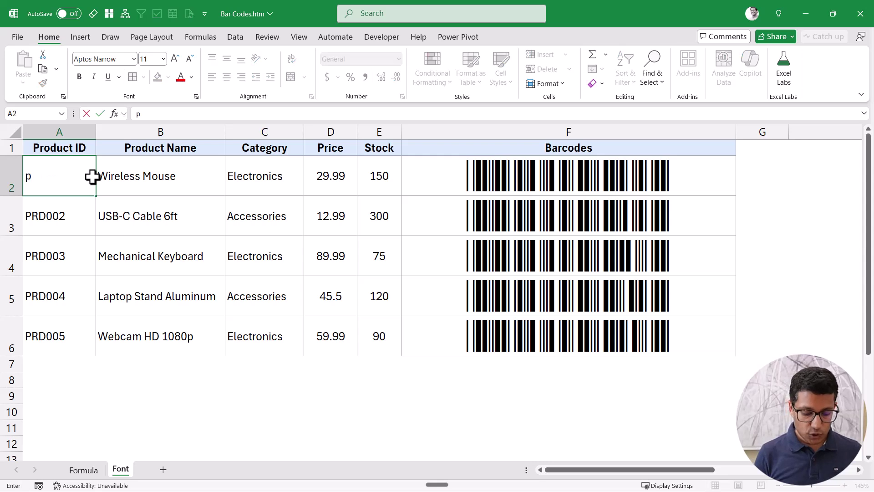
key(Return)
click(91, 176)
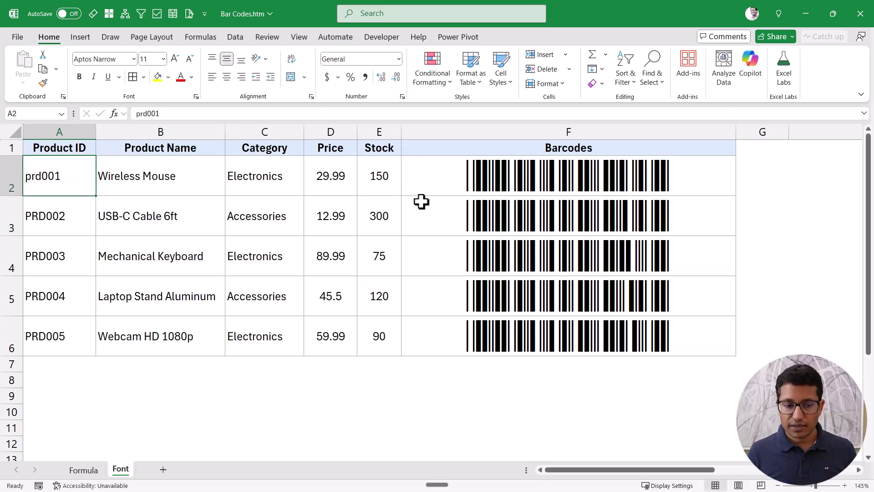
key(ctrl+z)
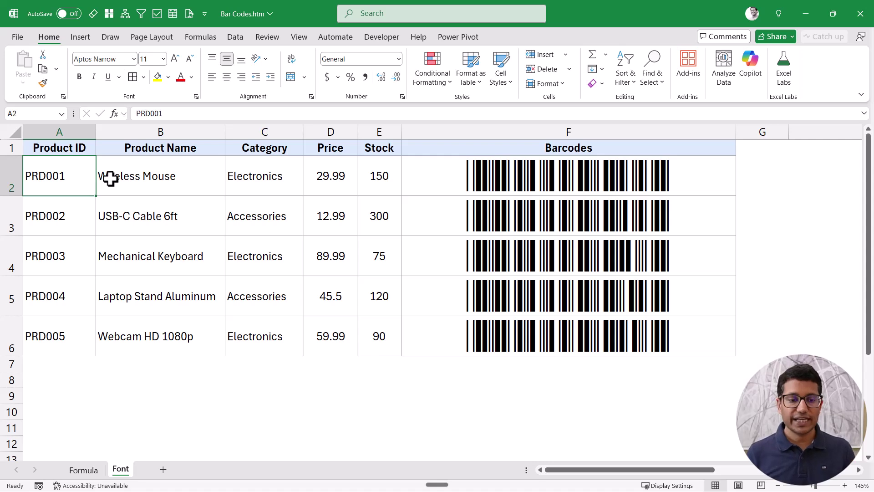
click(480, 182)
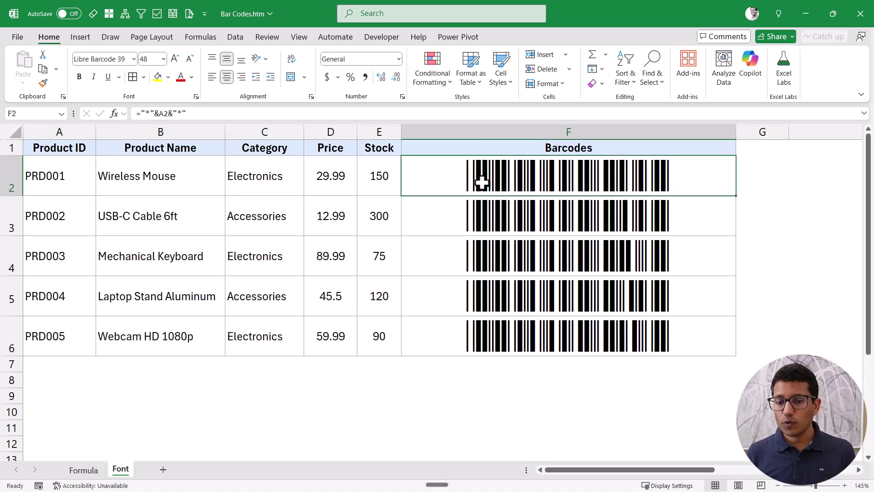